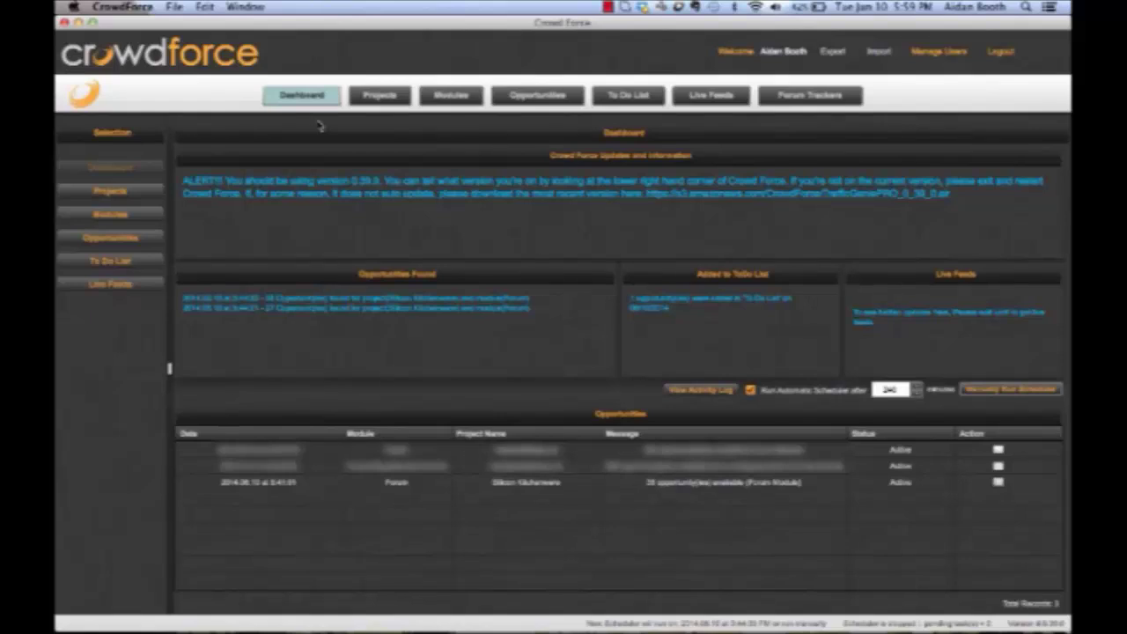
Review the available modules and the dashboard's Forum opportunities entry for the Silicon Kitchenware project.
left_click(454, 97)
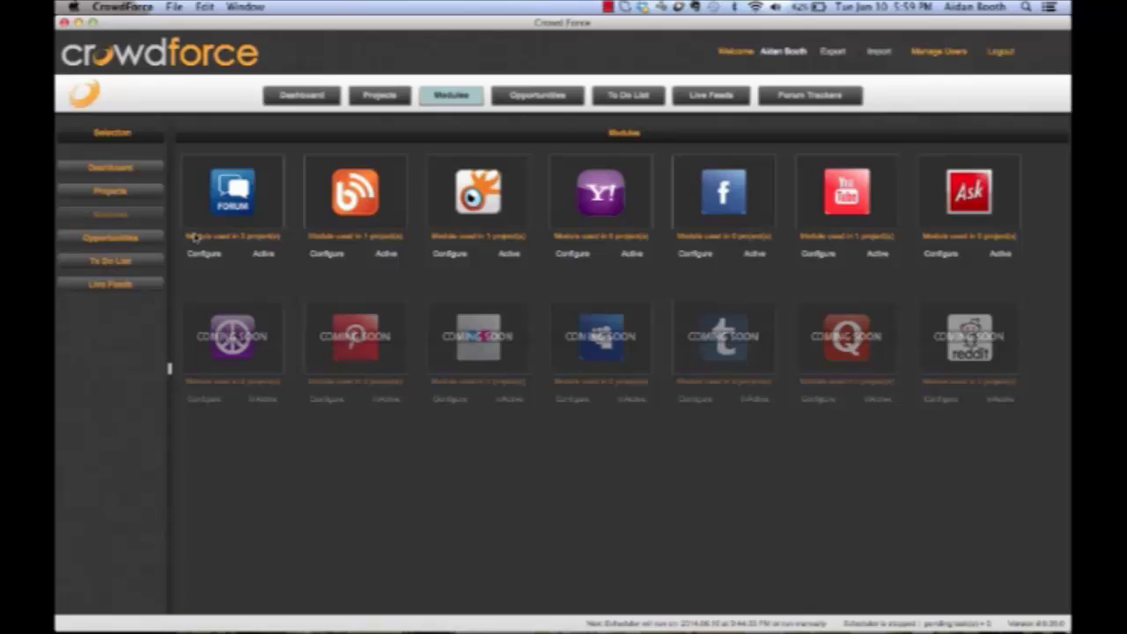
left_click(303, 95)
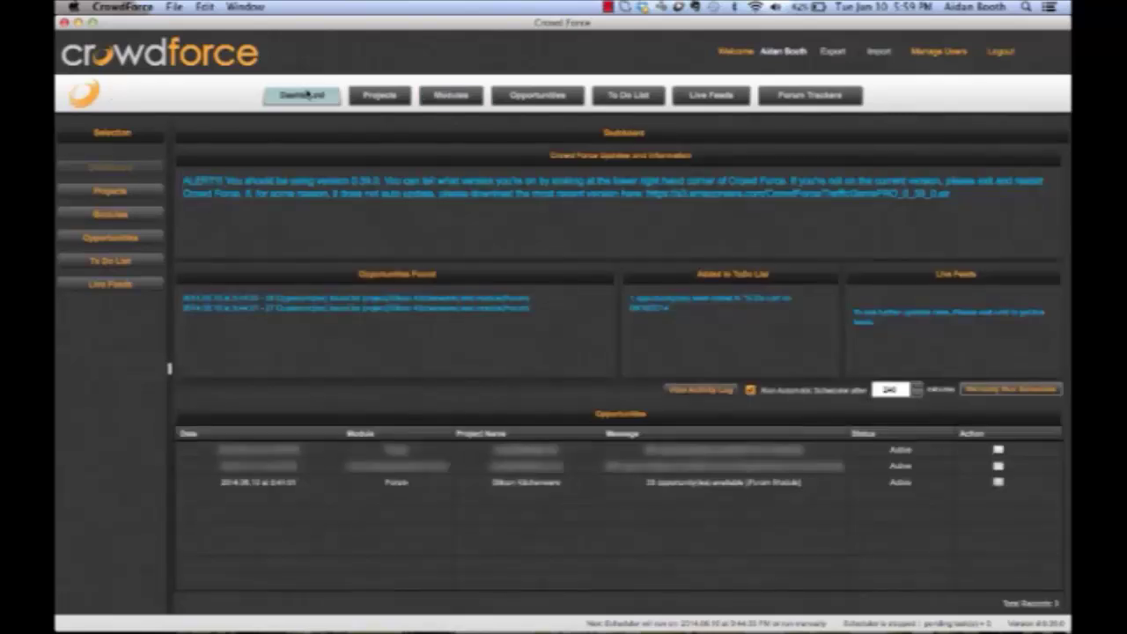
left_click(280, 485)
left_click(519, 490)
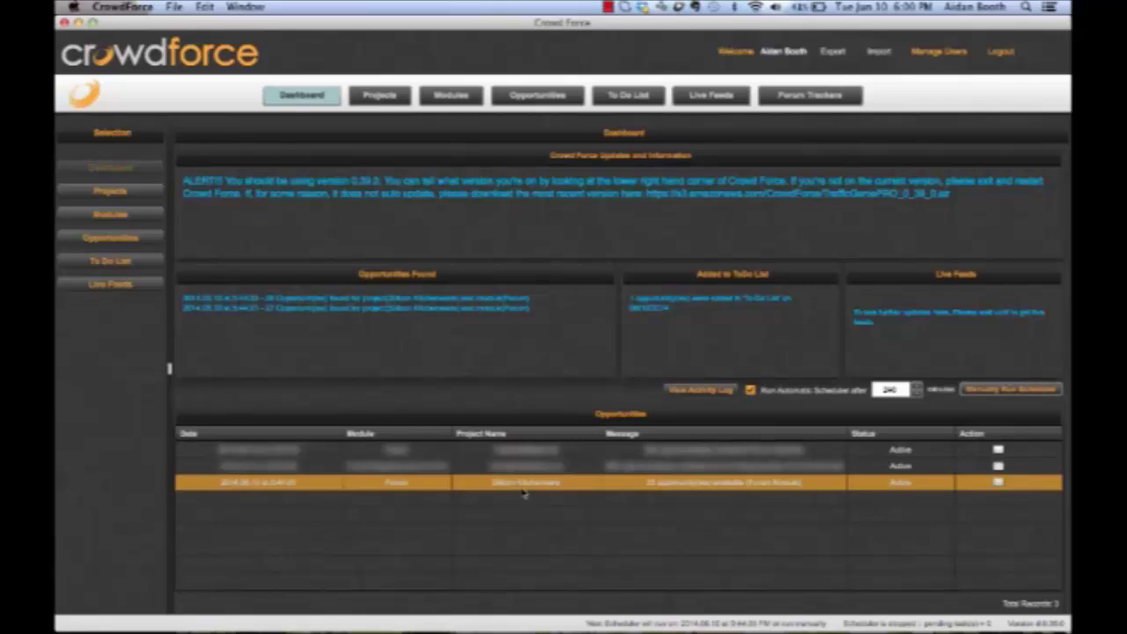
Switch to Safari and examine the Amazon results for silicone bakeware sets and the products on the SIEMPU supplier website.
mouse_move(881, 624)
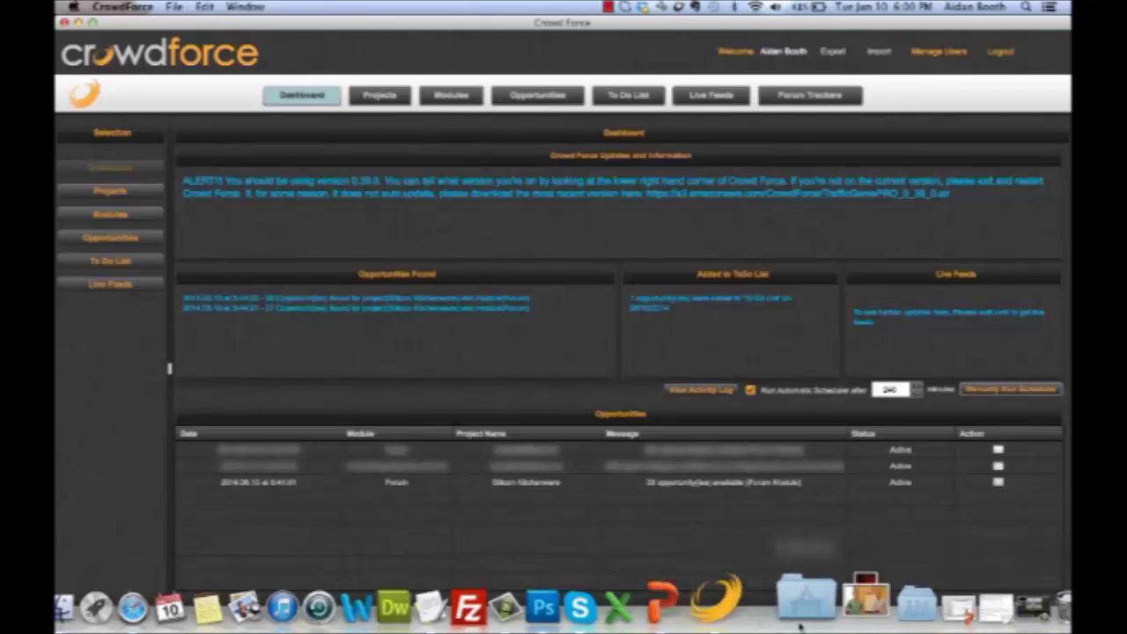
left_click(174, 607)
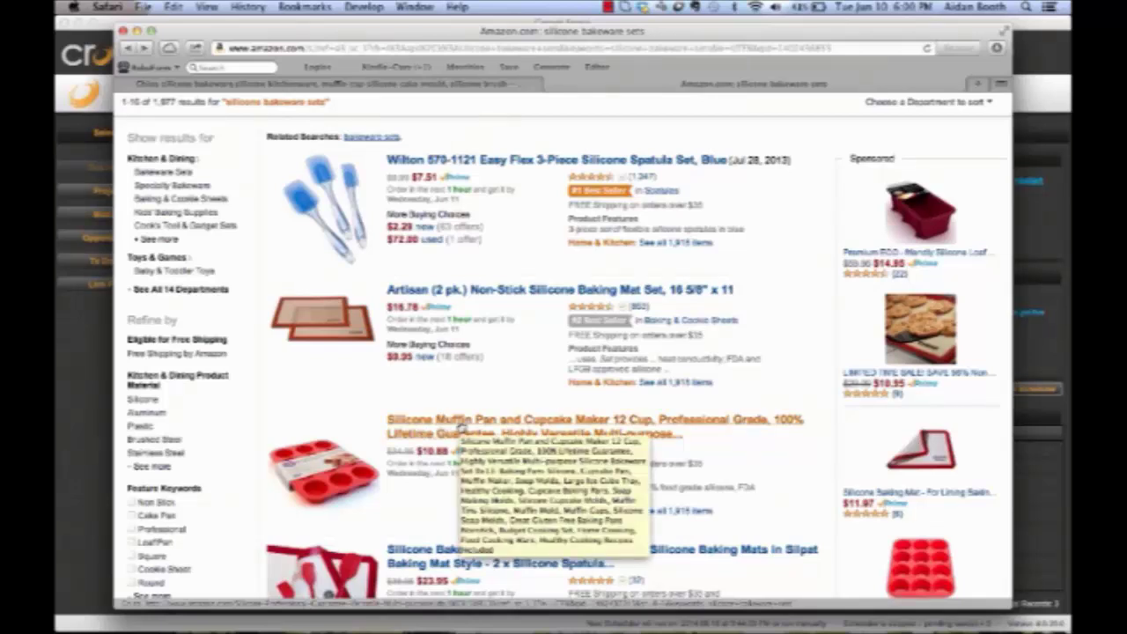
scroll(460, 428, "down", 3)
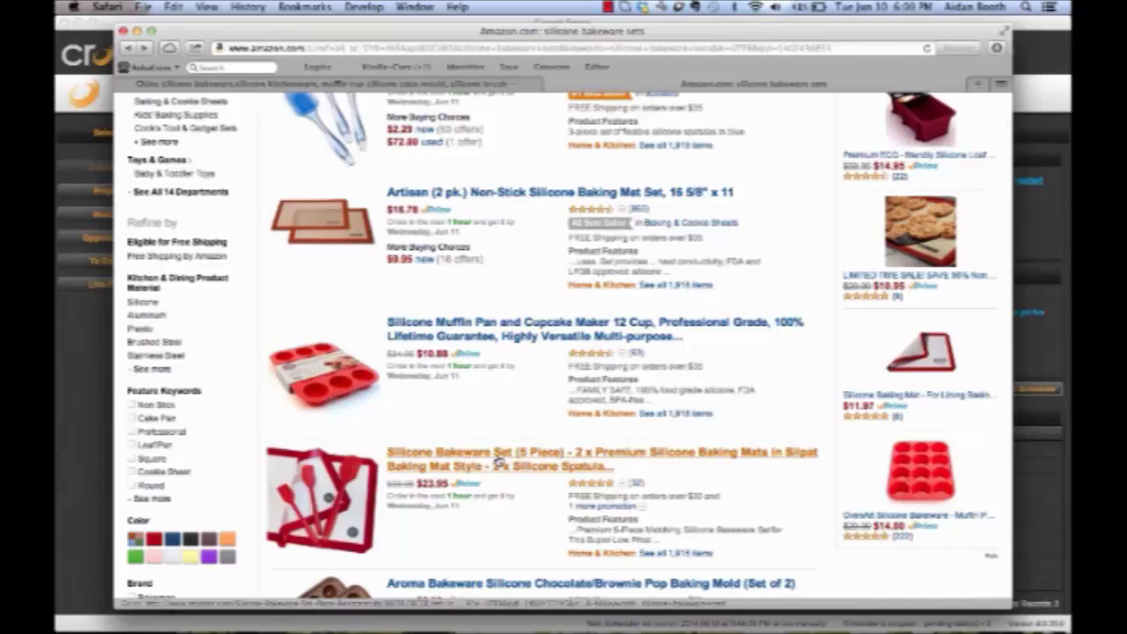
left_click(339, 84)
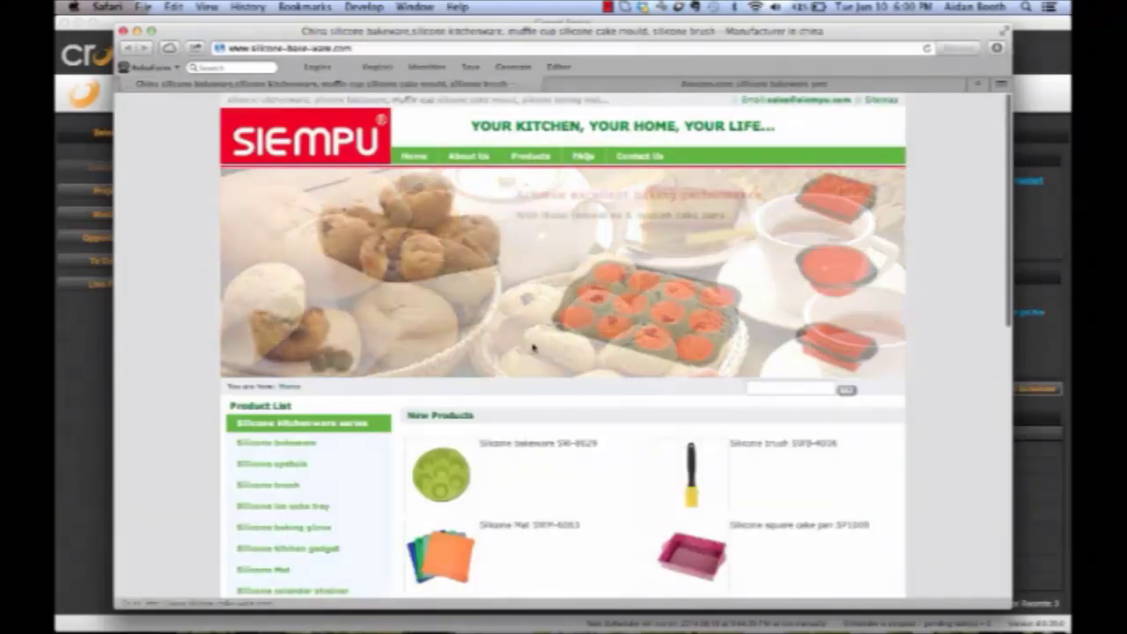
scroll(543, 372, "down", 5)
scroll(543, 372, "down", 3)
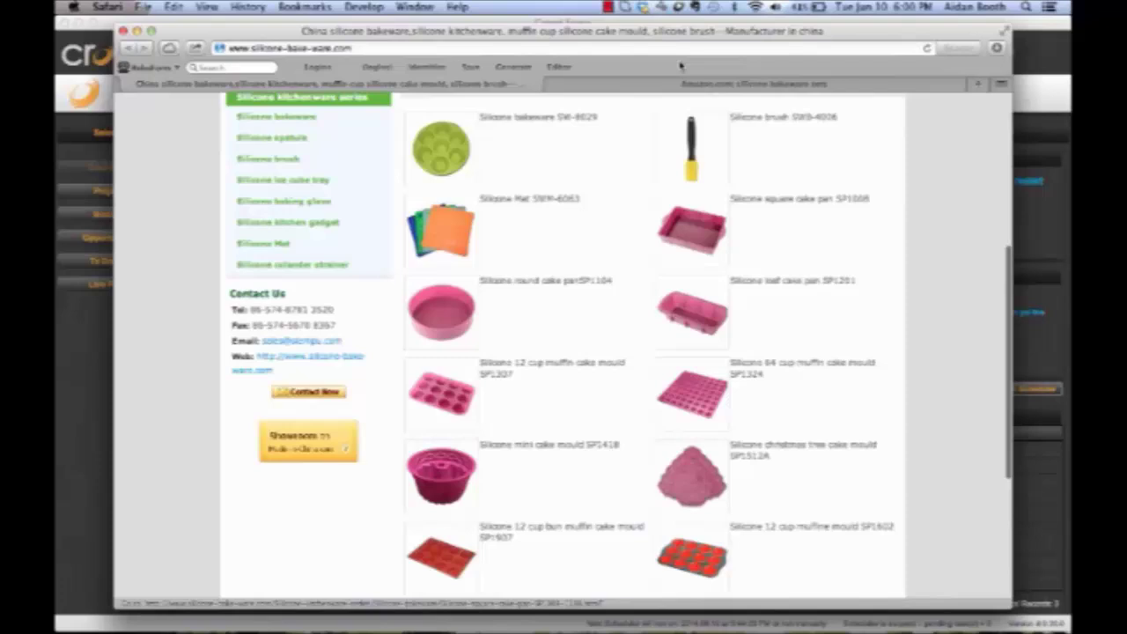
Return to CrowdForce, show the Silicon Kitchenware forum opportunities, and add the "Quality kitchenware ?" opportunity to the to-do list.
left_click(136, 31)
left_click(545, 487)
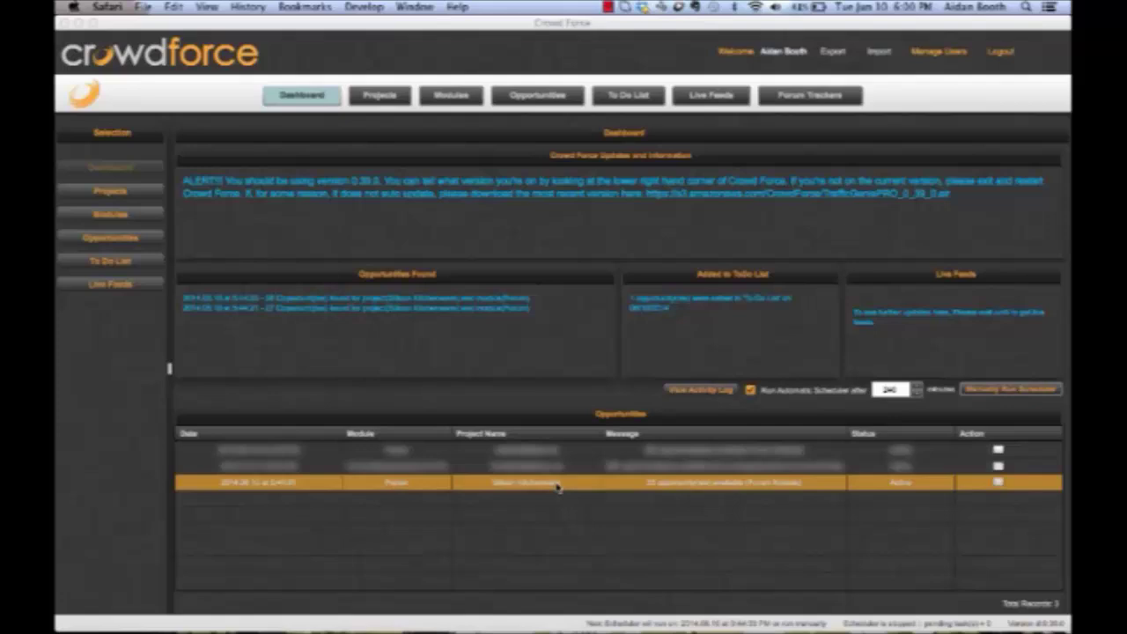
left_click(539, 95)
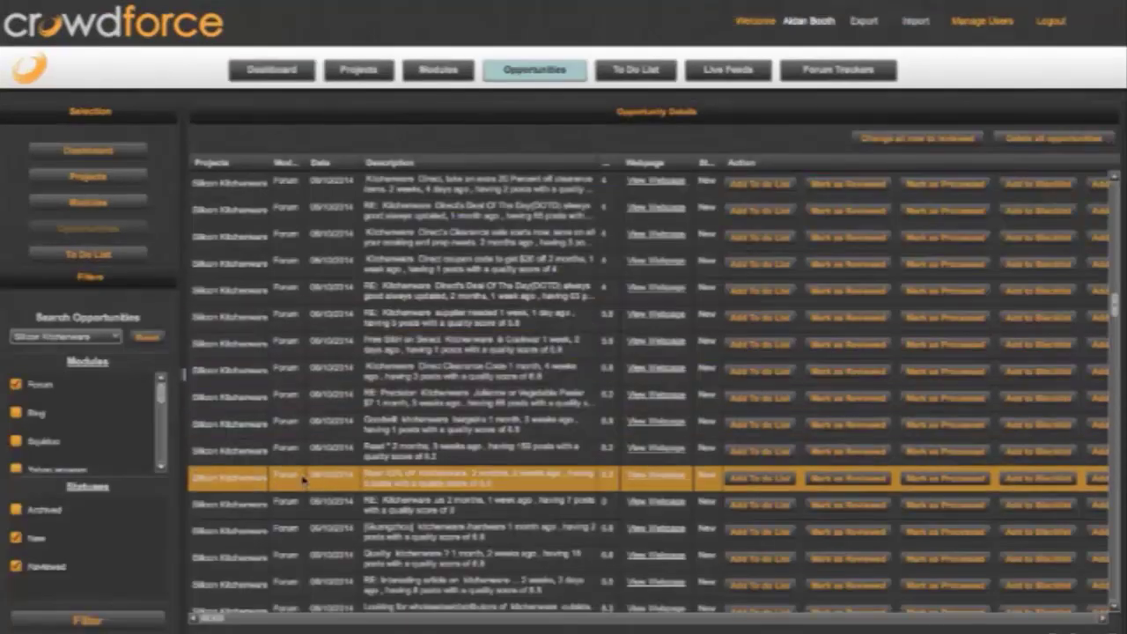
left_click_drag(216, 619, 344, 621)
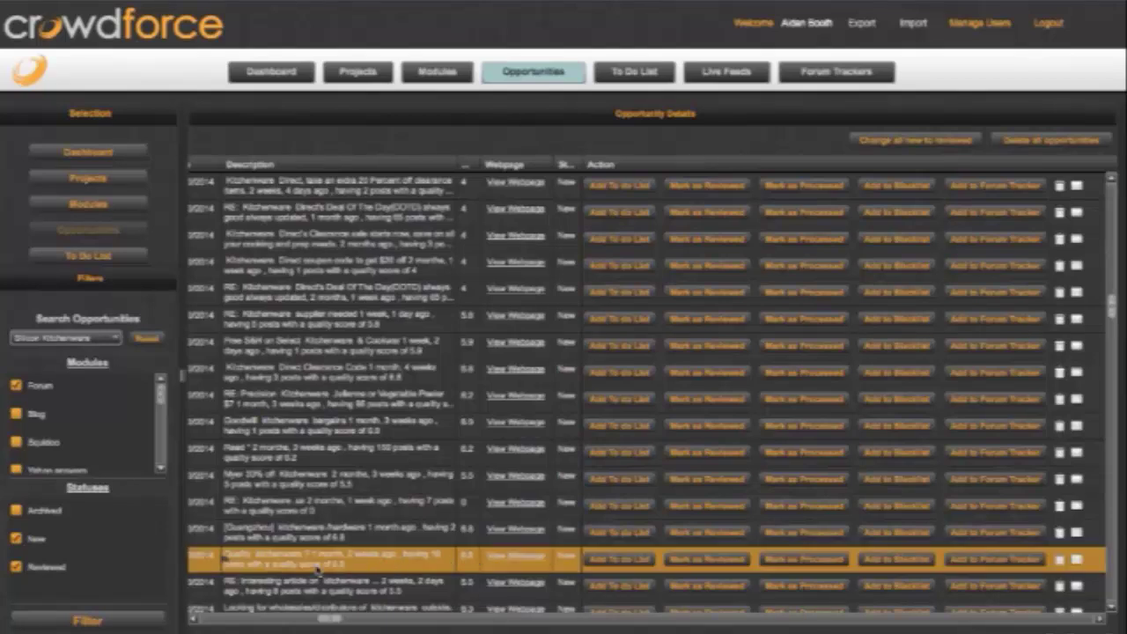
left_click(621, 561)
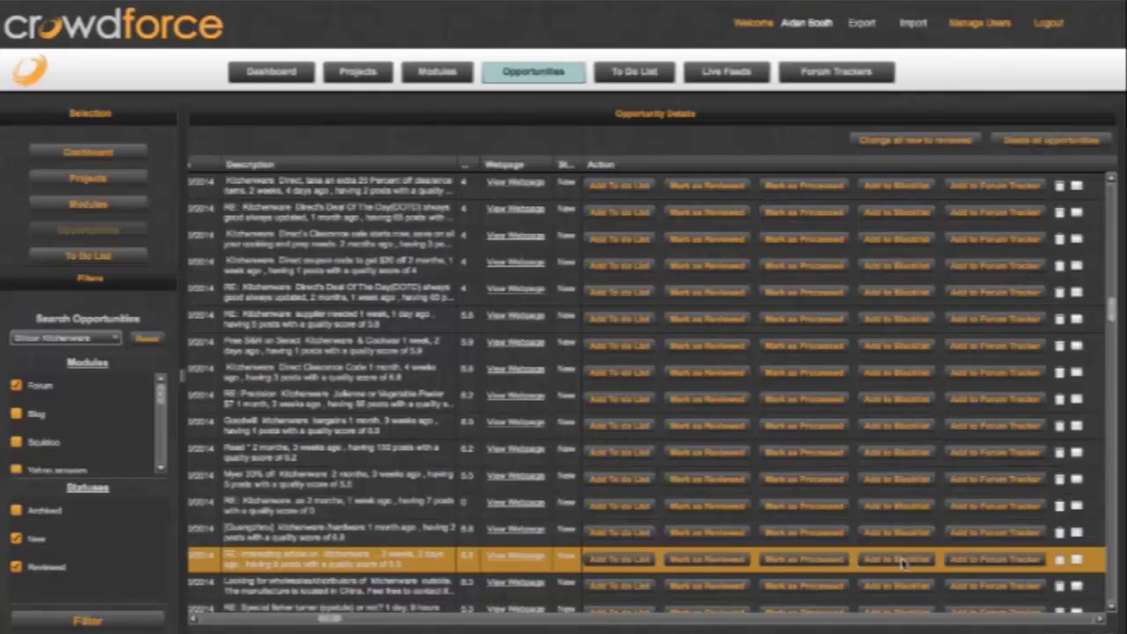
Mark the "Interesting article on kitchenware" opportunity as reviewed and the wholesalers/distributors opportunity as processed.
left_click(707, 561)
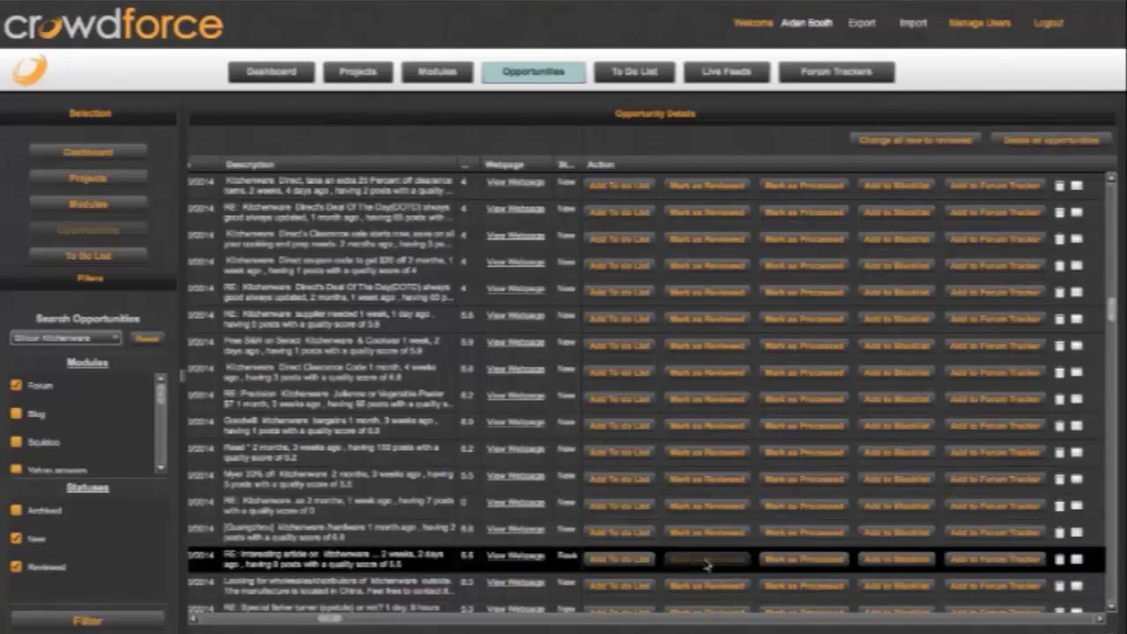
scroll(450, 519, "down", 4)
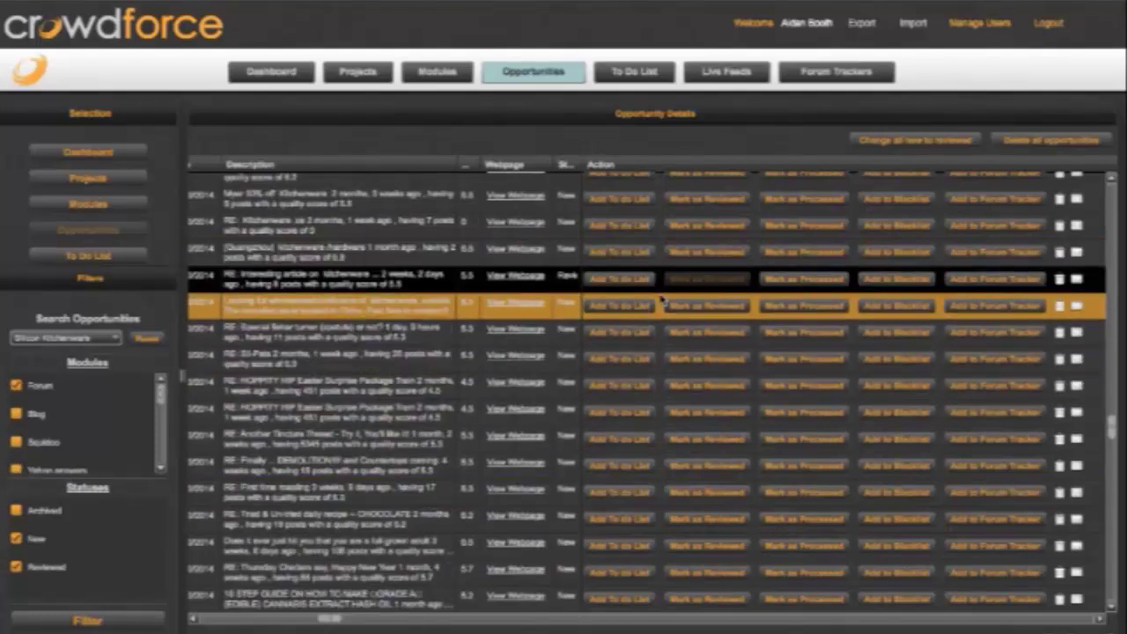
left_click(801, 308)
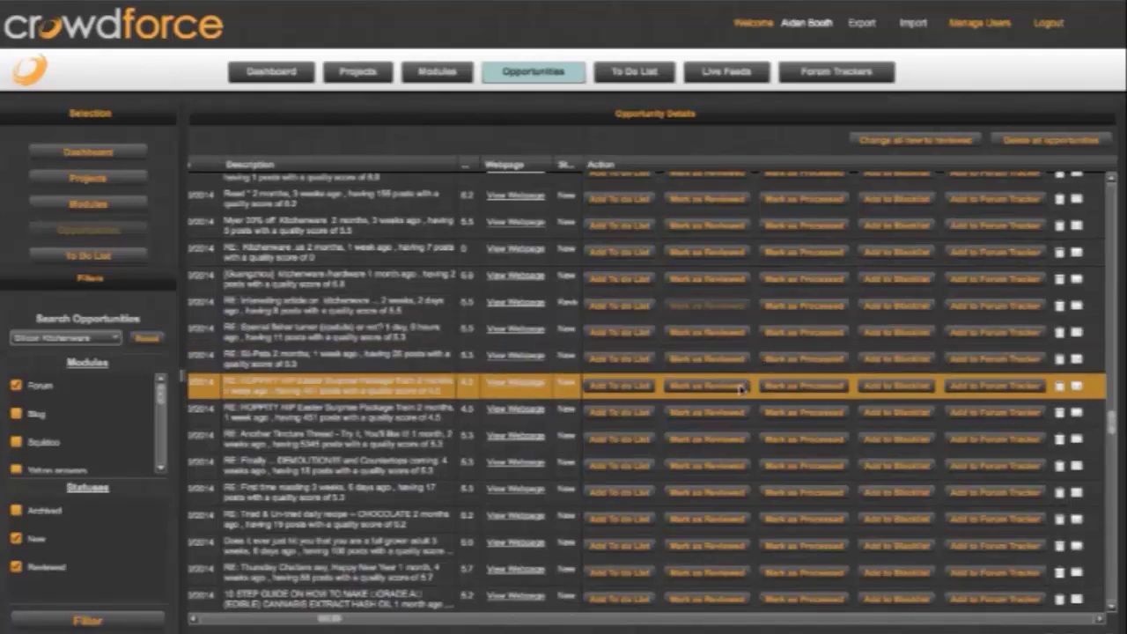
Add the "Kitchenware supplier needed" opportunity to the to-do list.
scroll(412, 211, "up", 3)
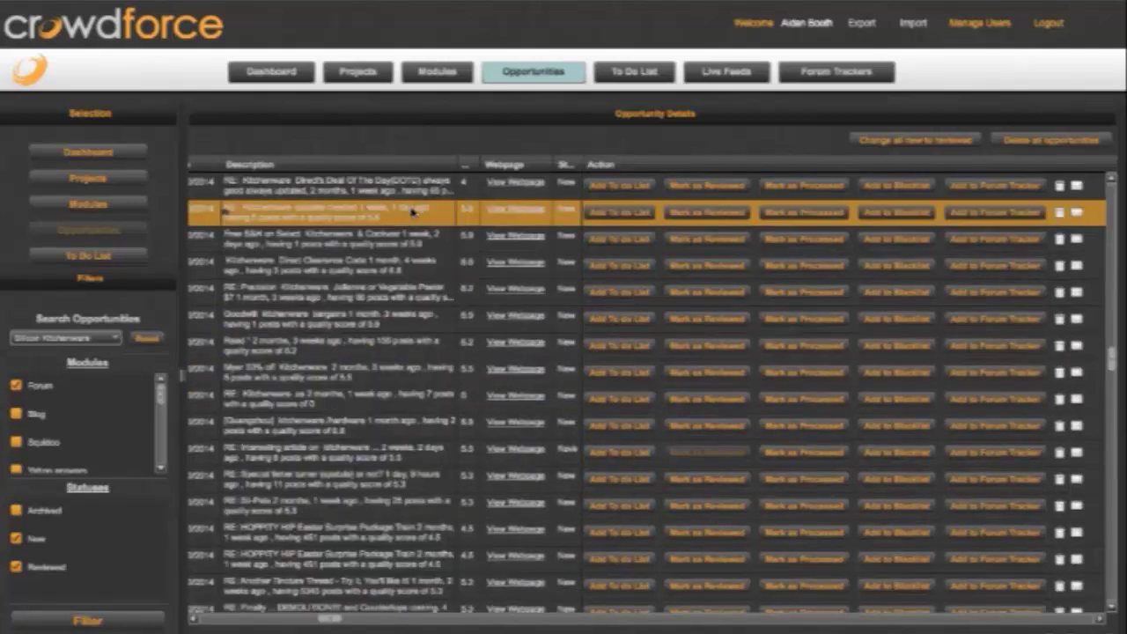
left_click(628, 214)
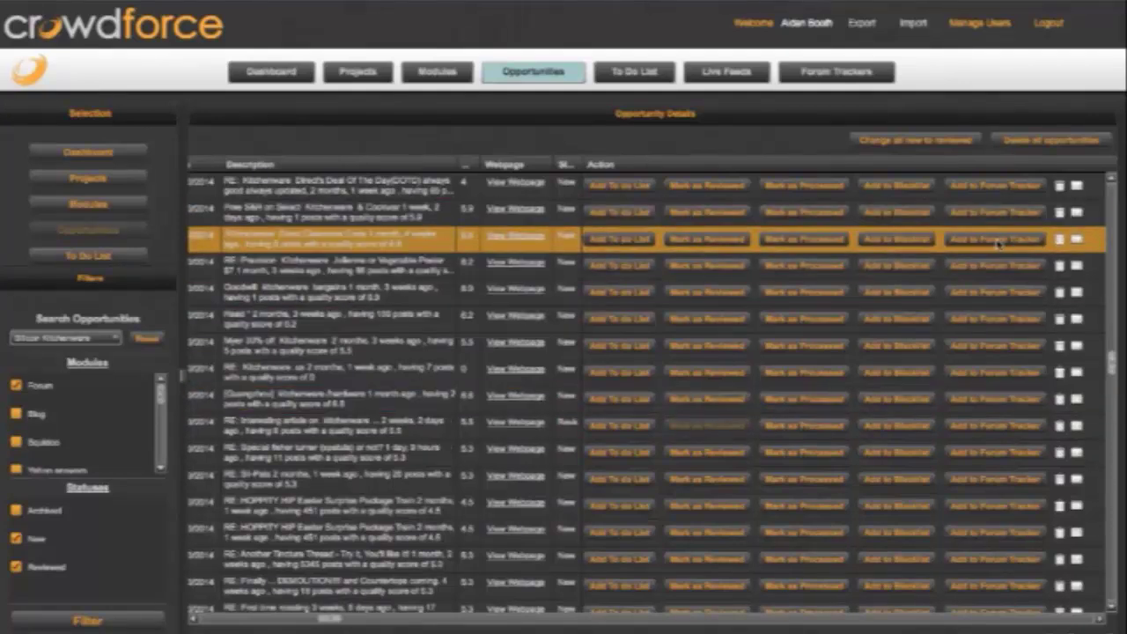
Open the to-do list and filter it to the Silicon Kitchenware project with the Reviewed status.
left_click(636, 73)
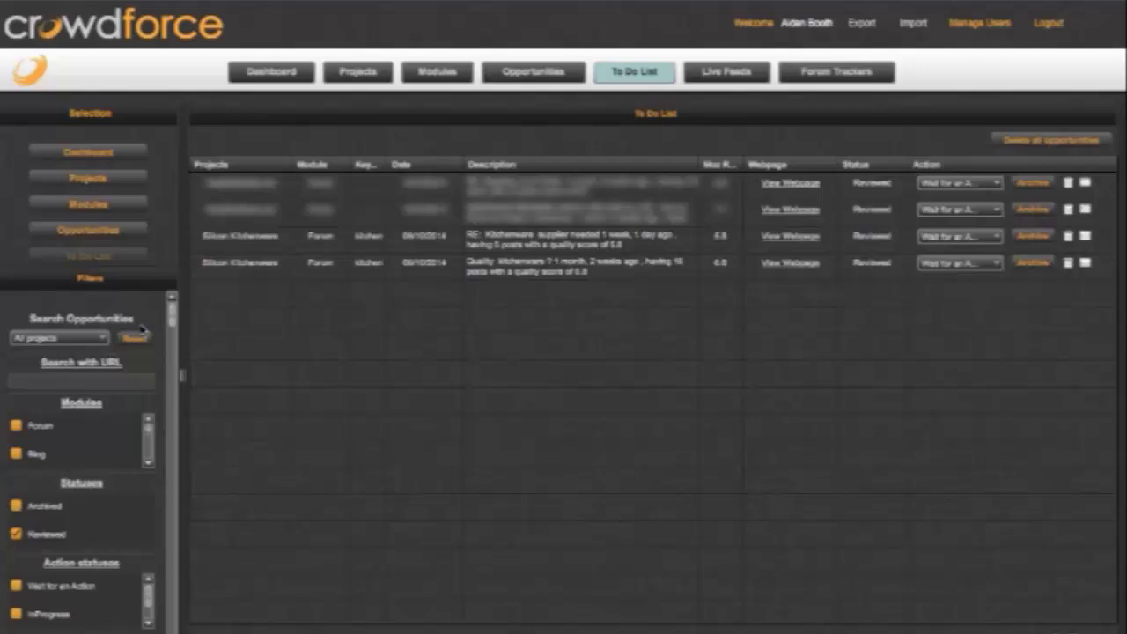
left_click(59, 338)
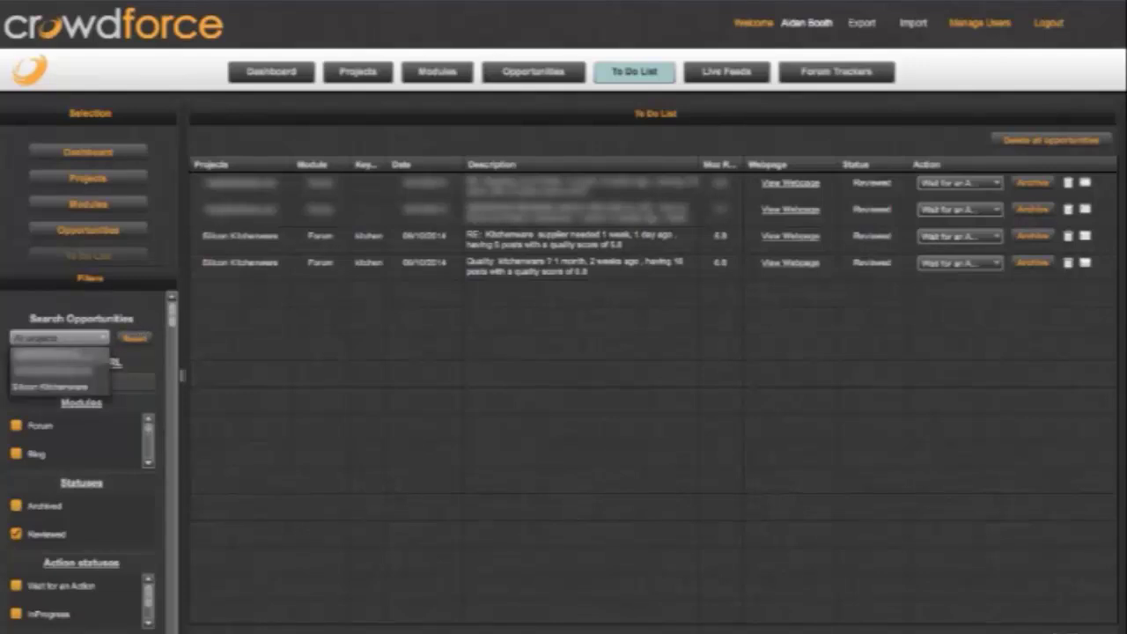
left_click(53, 388)
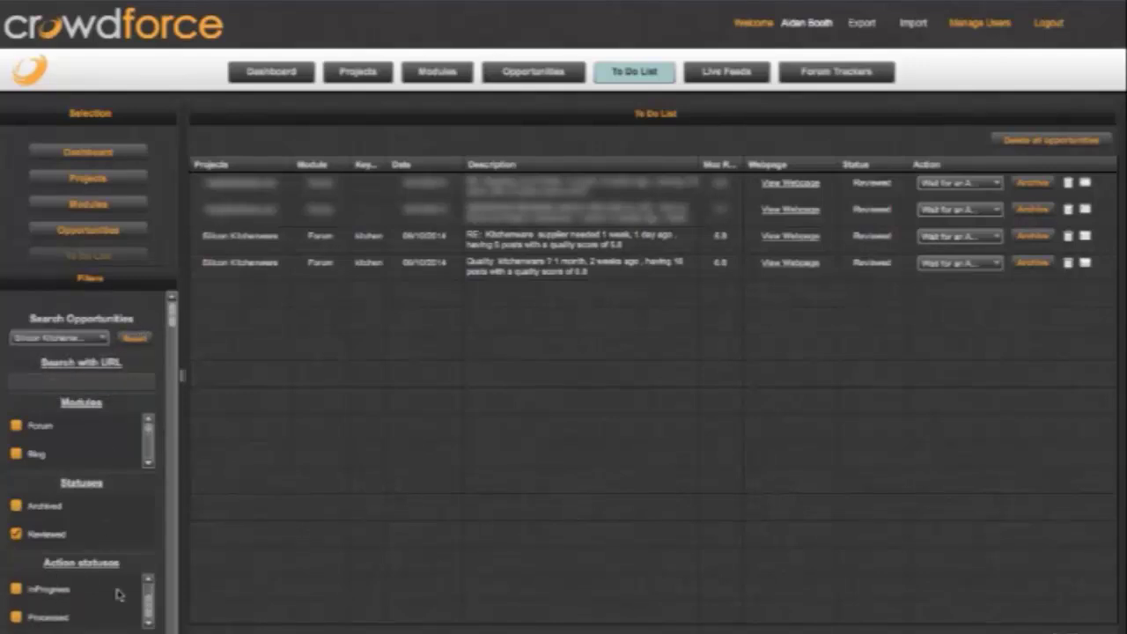
scroll(166, 566, "down", 2)
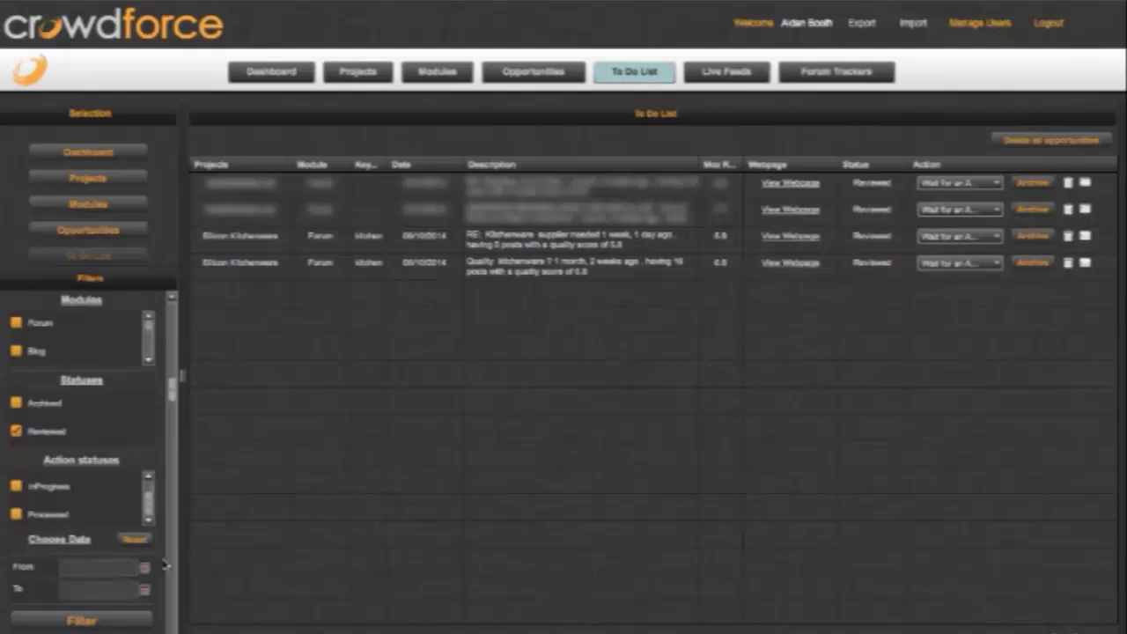
left_click(133, 622)
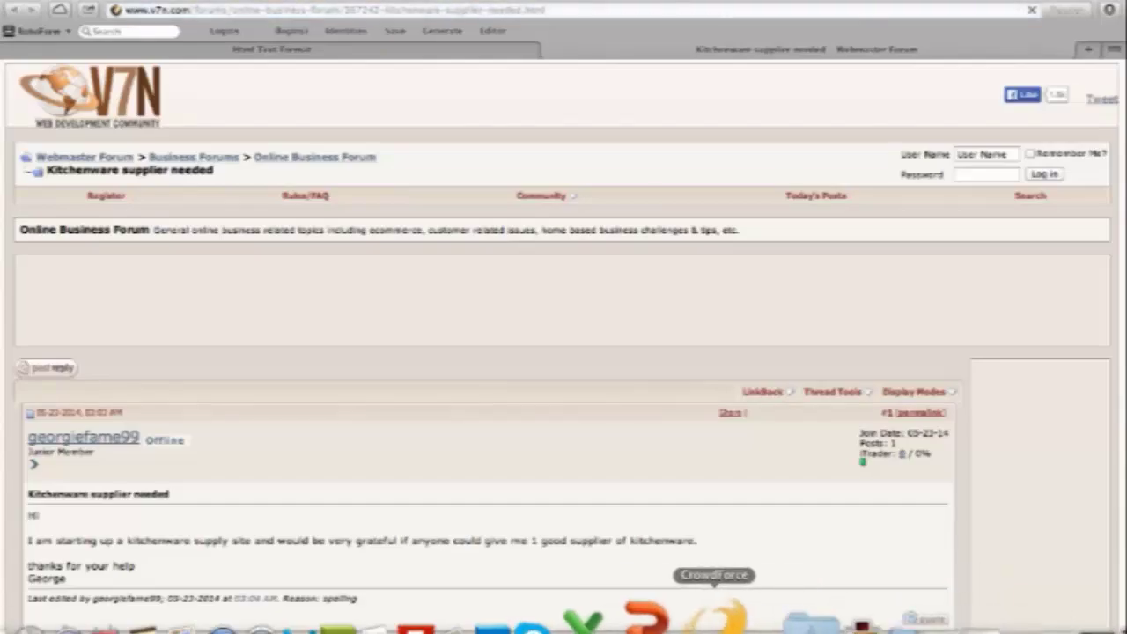
Read the "Kitchenware supplier needed" and "Quality kitchenware?" forum threads in the browser.
left_click(716, 617)
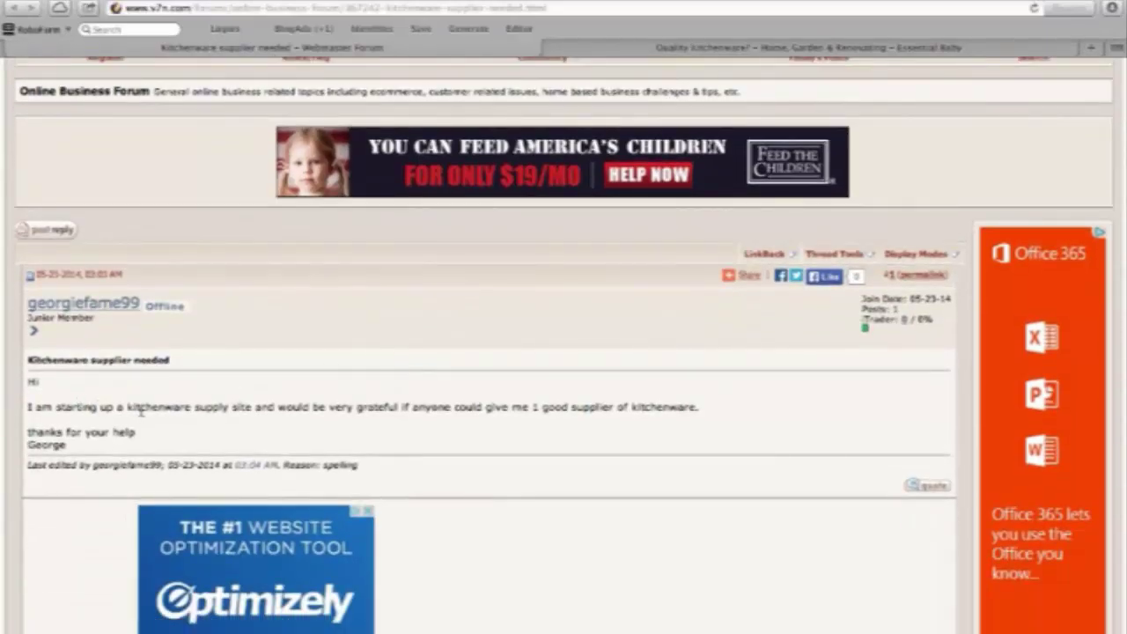
left_click_drag(139, 410, 574, 407)
left_click(574, 407)
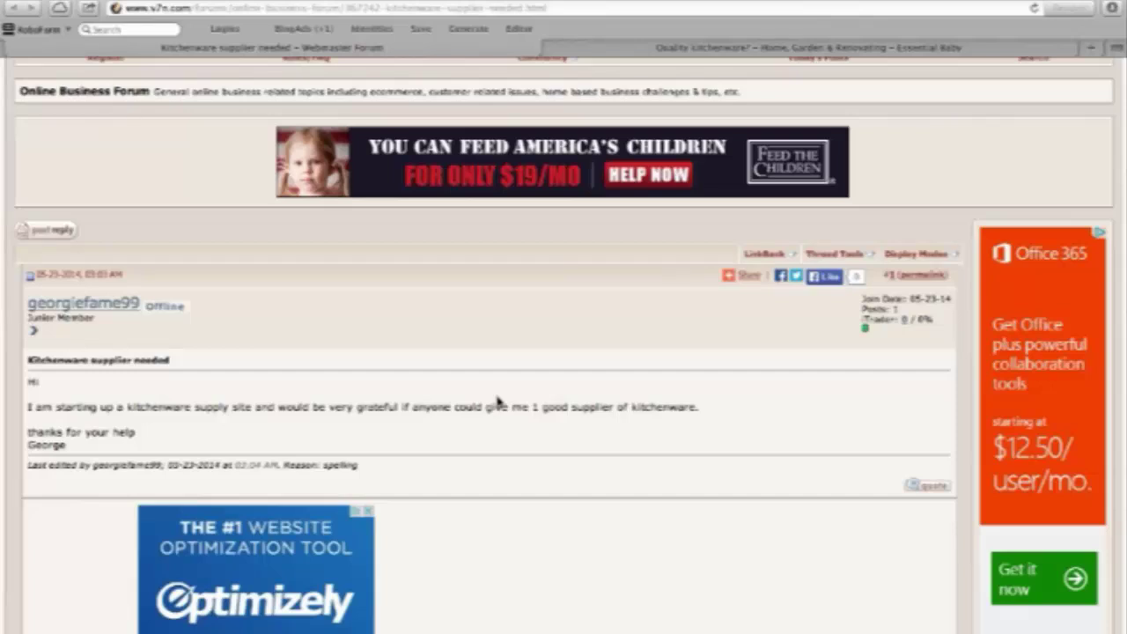
left_click(779, 49)
scroll(545, 528, "down", 1)
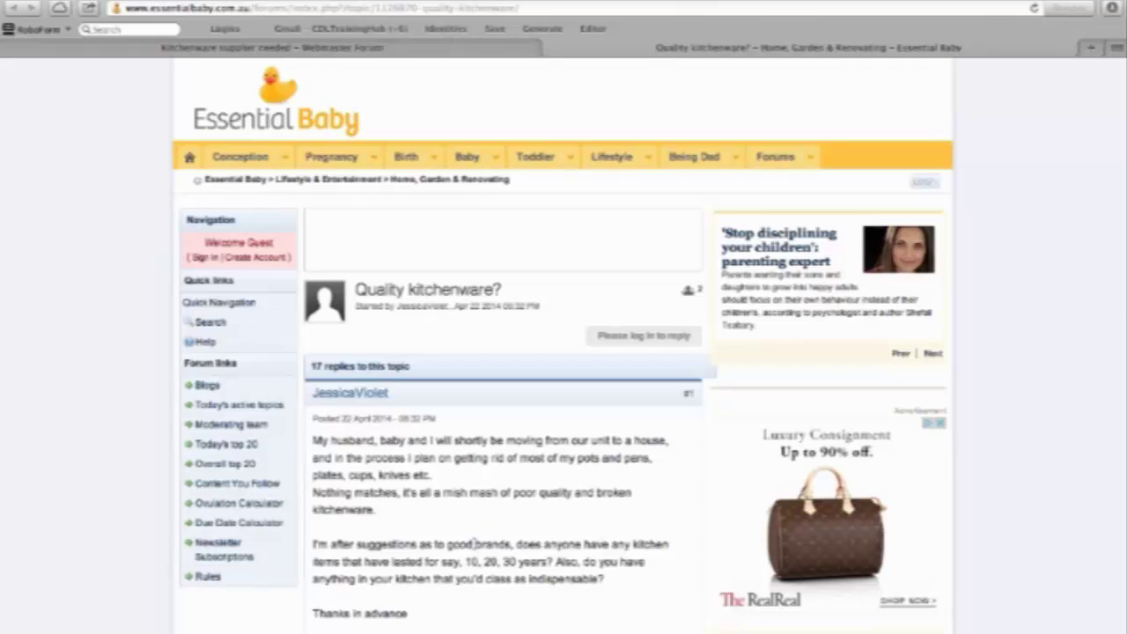
Switch to Microsoft PowerPoint, and return to the CrowdForce dashboard.
mouse_move(599, 617)
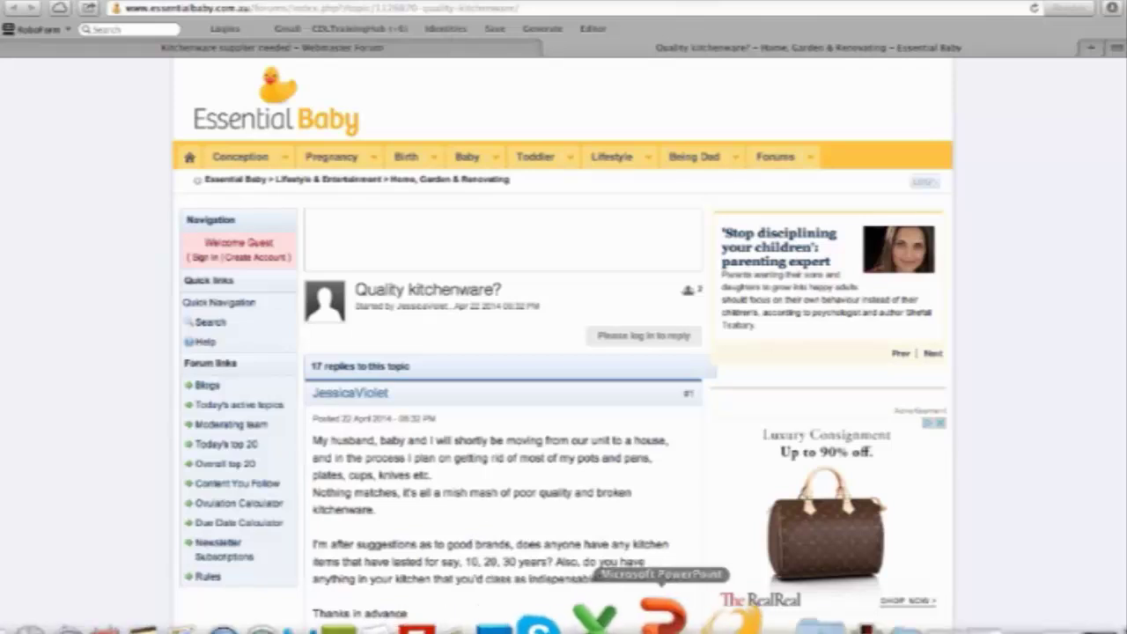
left_click(662, 617)
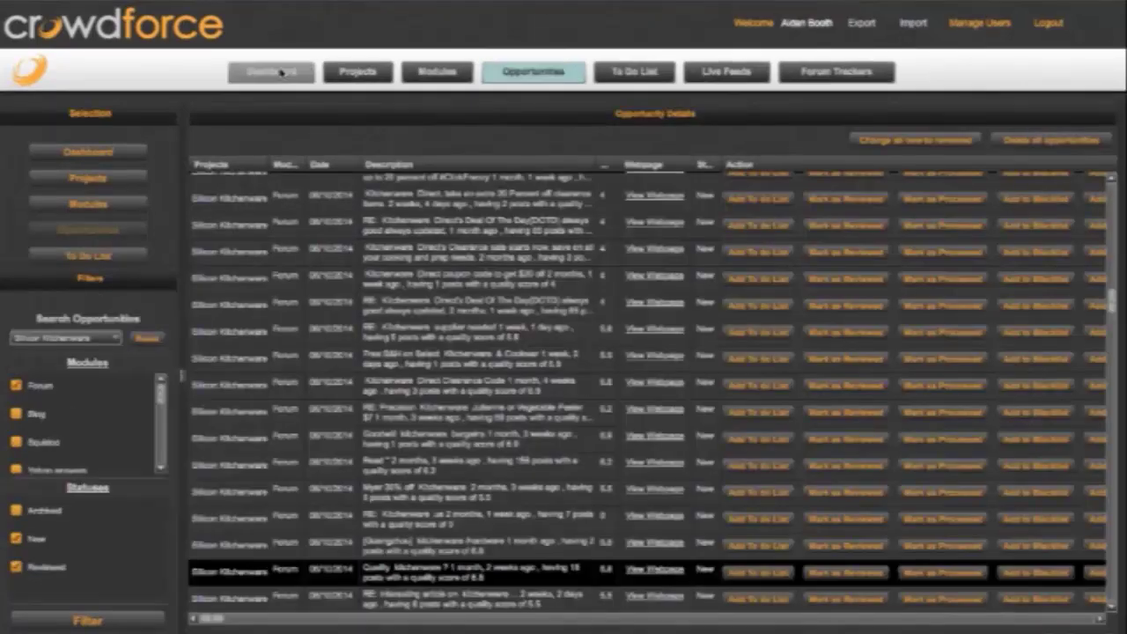
left_click(273, 72)
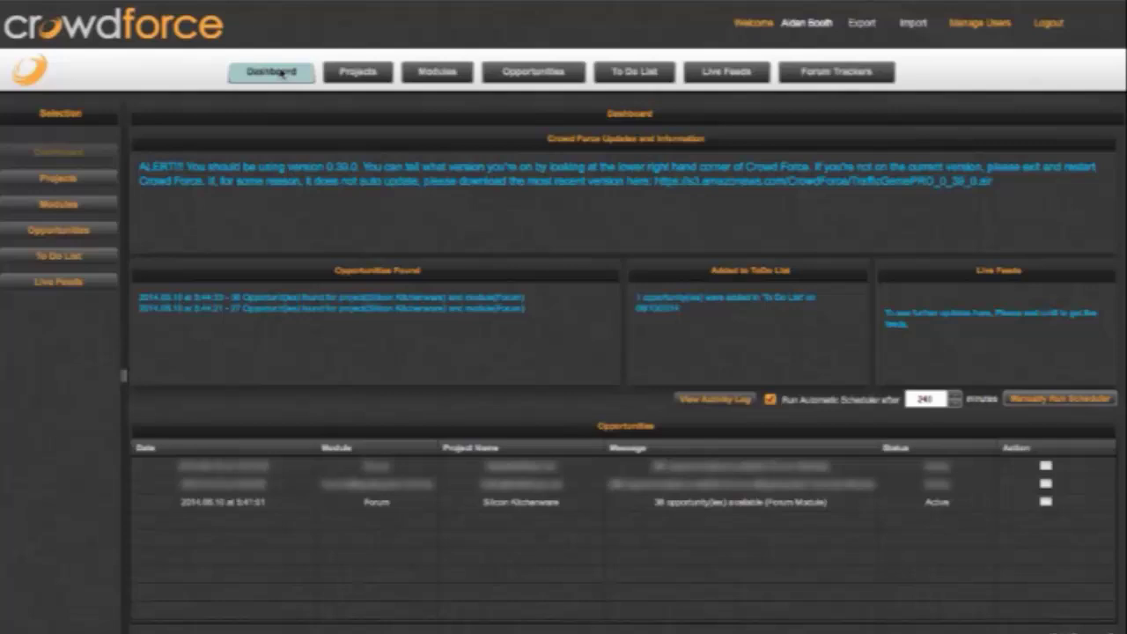